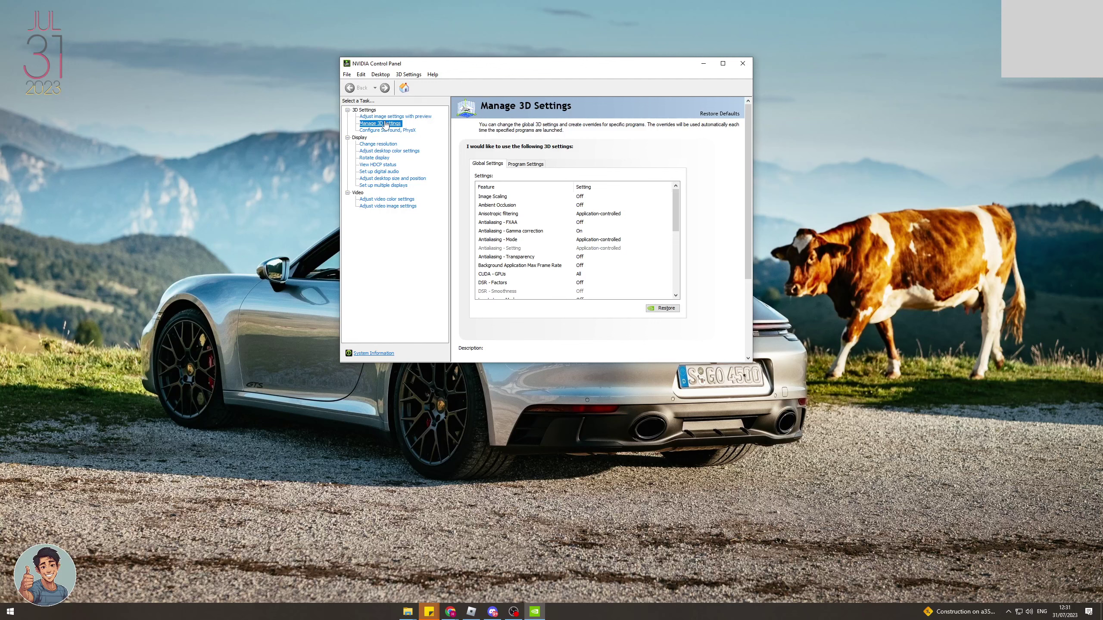
scroll(620, 216, down, 5)
scroll(604, 222, up, 5)
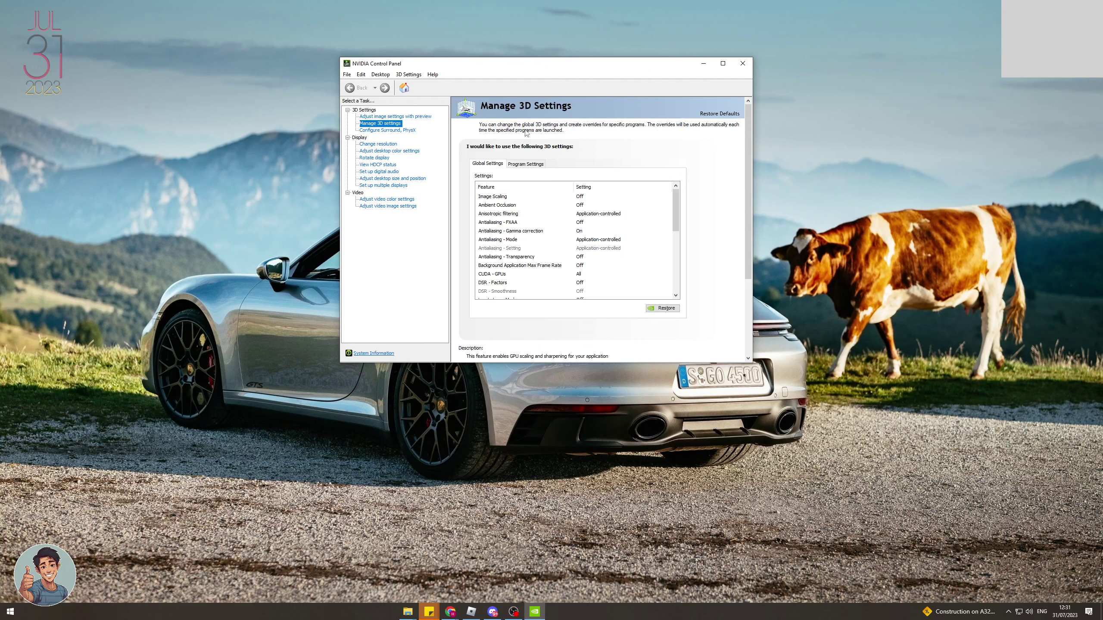
mouse_move(517, 205)
drag(677, 206, 673, 289)
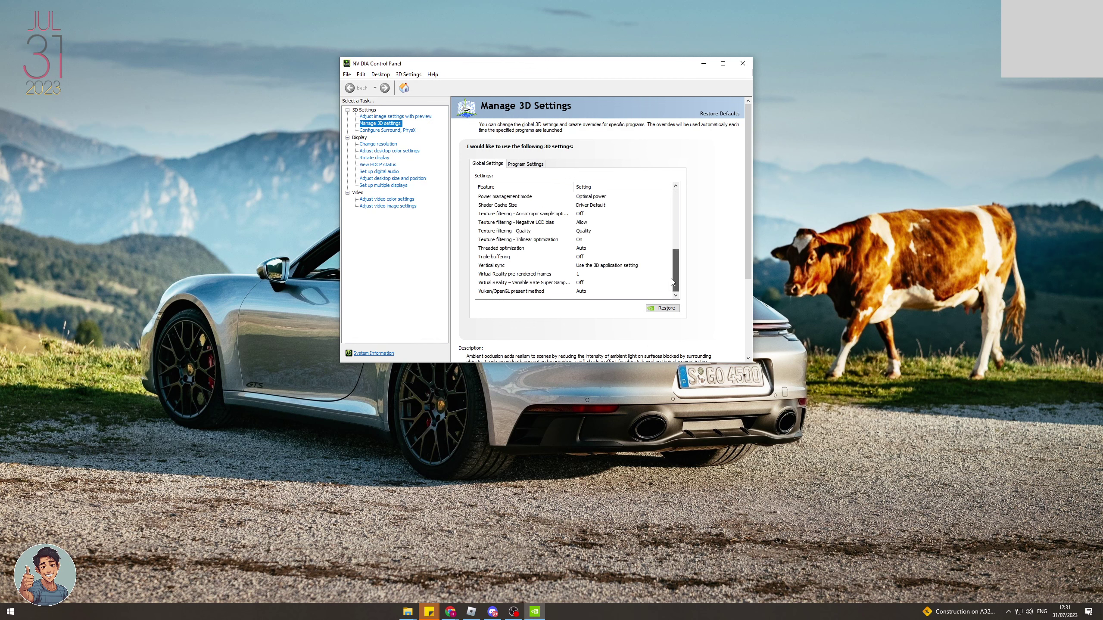
- Choose Roblox under Program Settings so its 3D settings can be customized
click(525, 164)
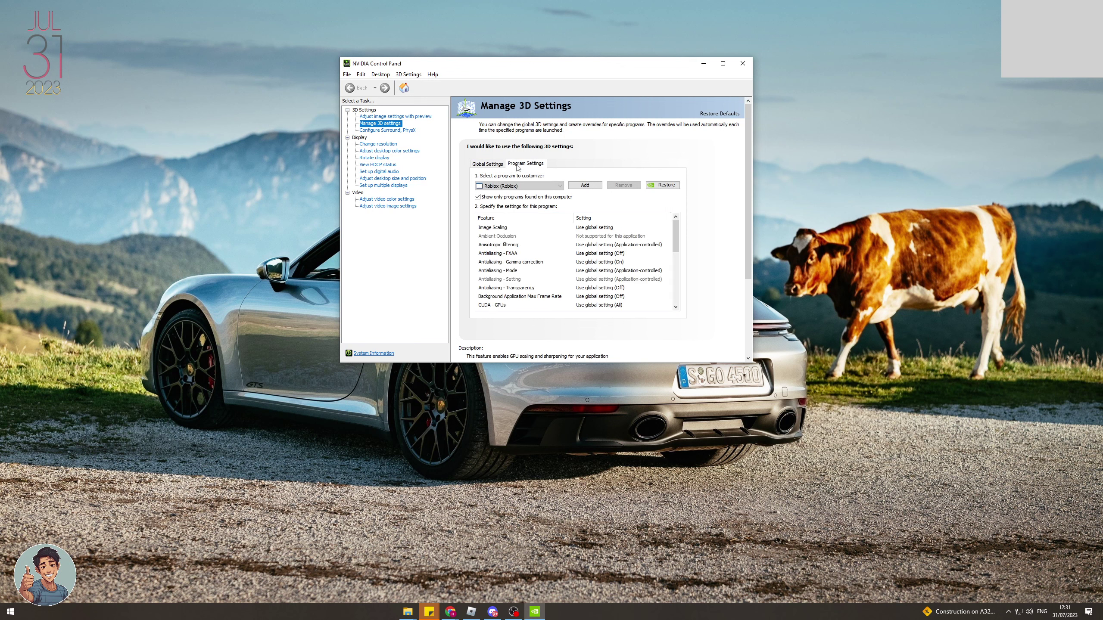
click(560, 185)
click(560, 220)
click(559, 186)
scroll(552, 259, up, 3)
scroll(534, 224, down, 2)
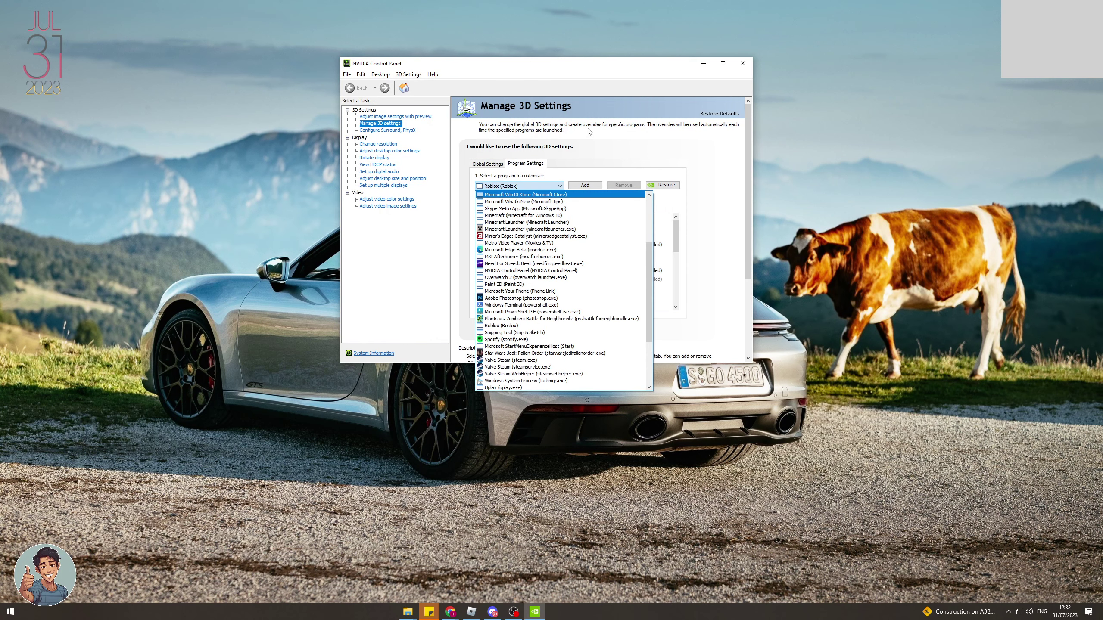
scroll(517, 233, up, 1)
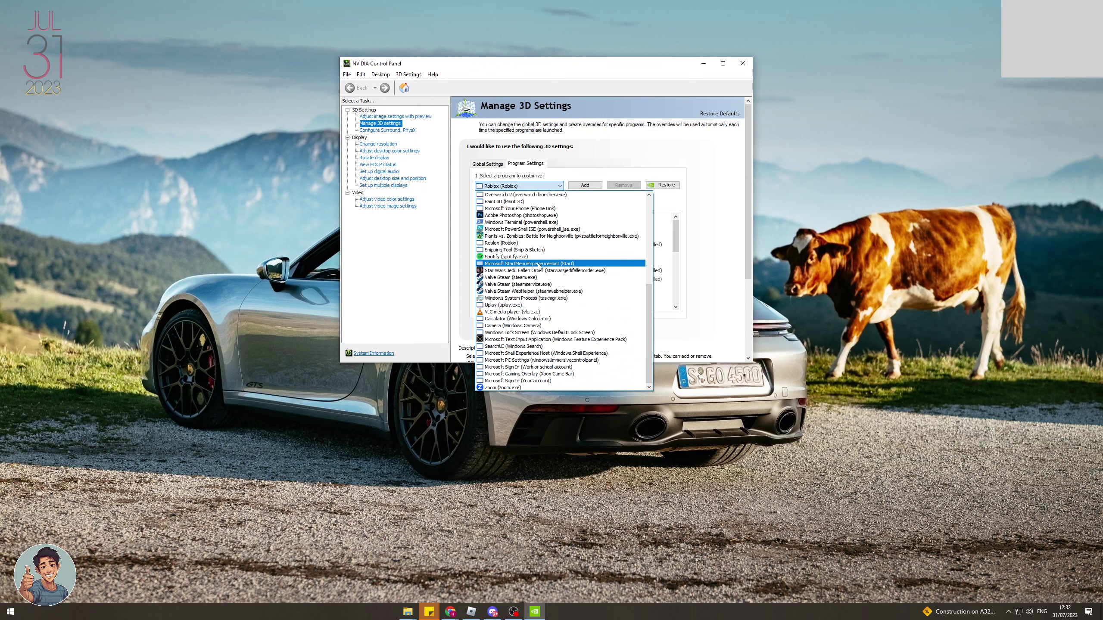
click(507, 243)
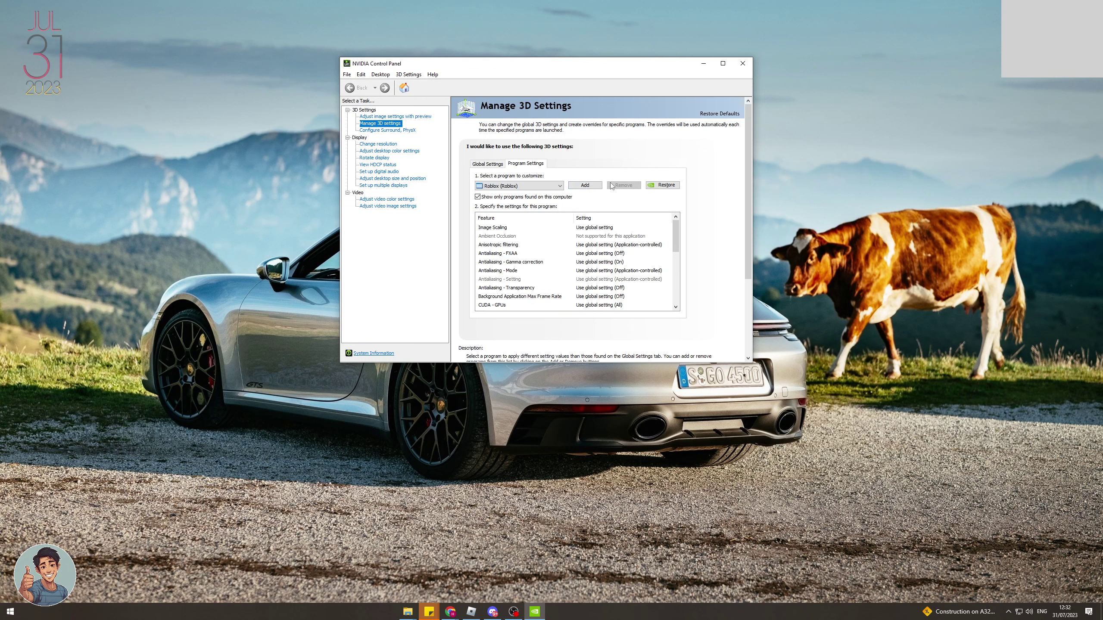
scroll(634, 259, down, 8)
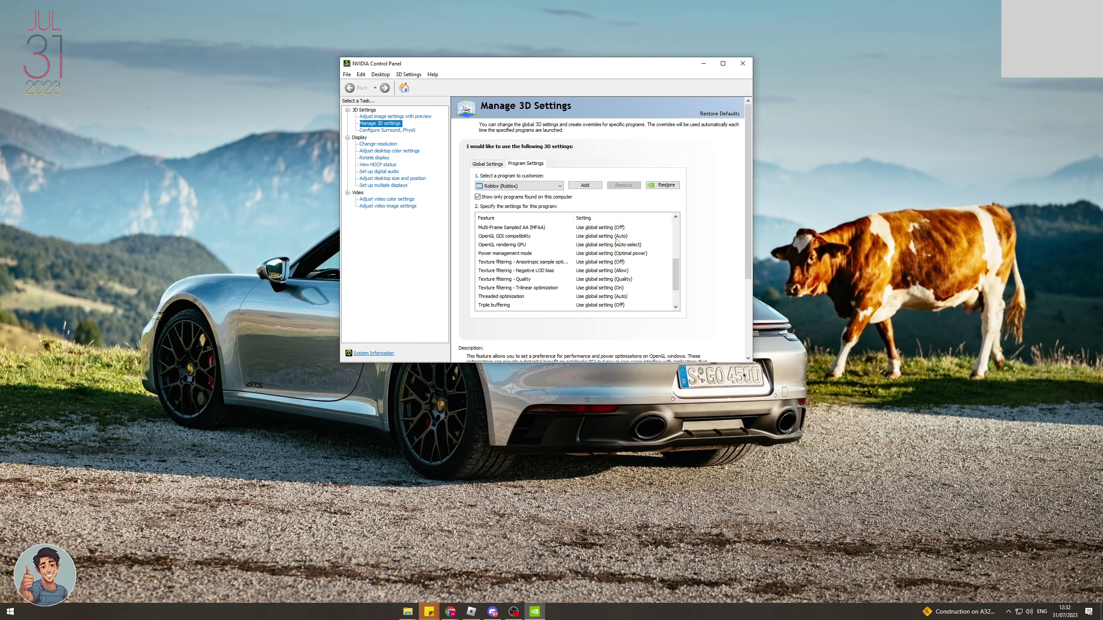
drag(674, 296, 674, 232)
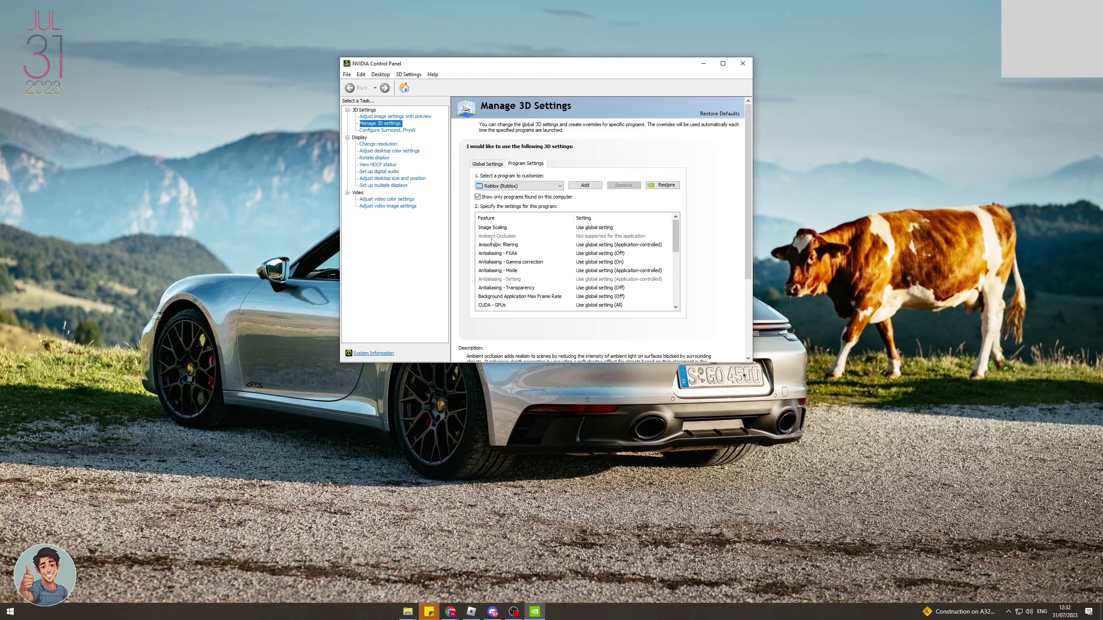
mouse_move(517, 245)
mouse_move(676, 236)
mouse_down()
mouse_move(688, 274)
mouse_move(677, 302)
mouse_up()
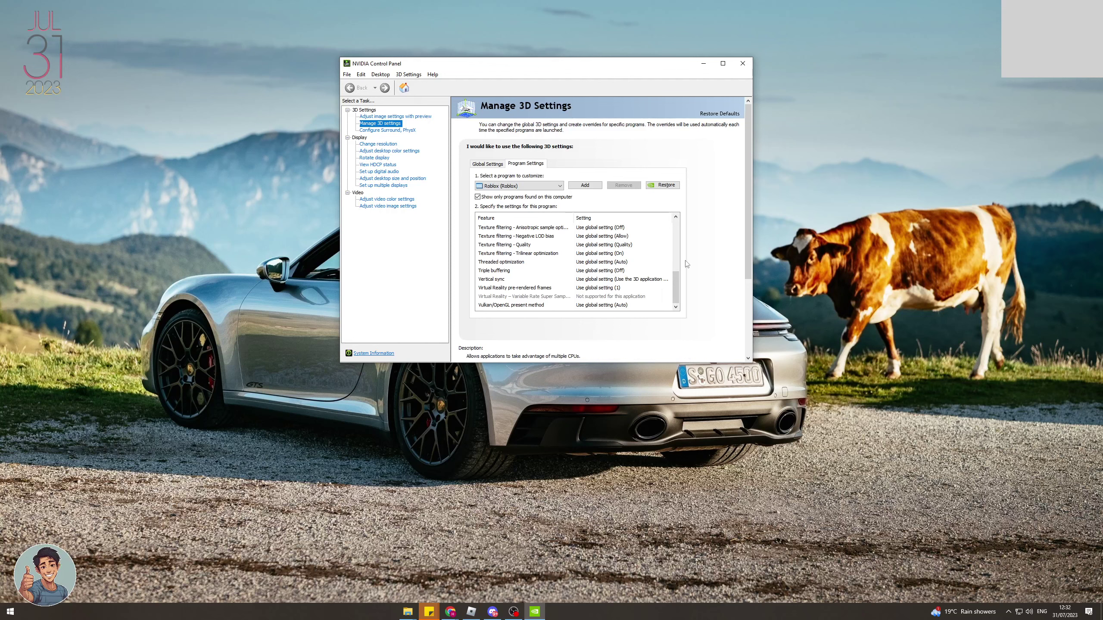
scroll(690, 275, down, 2)
scroll(712, 256, up, 2)
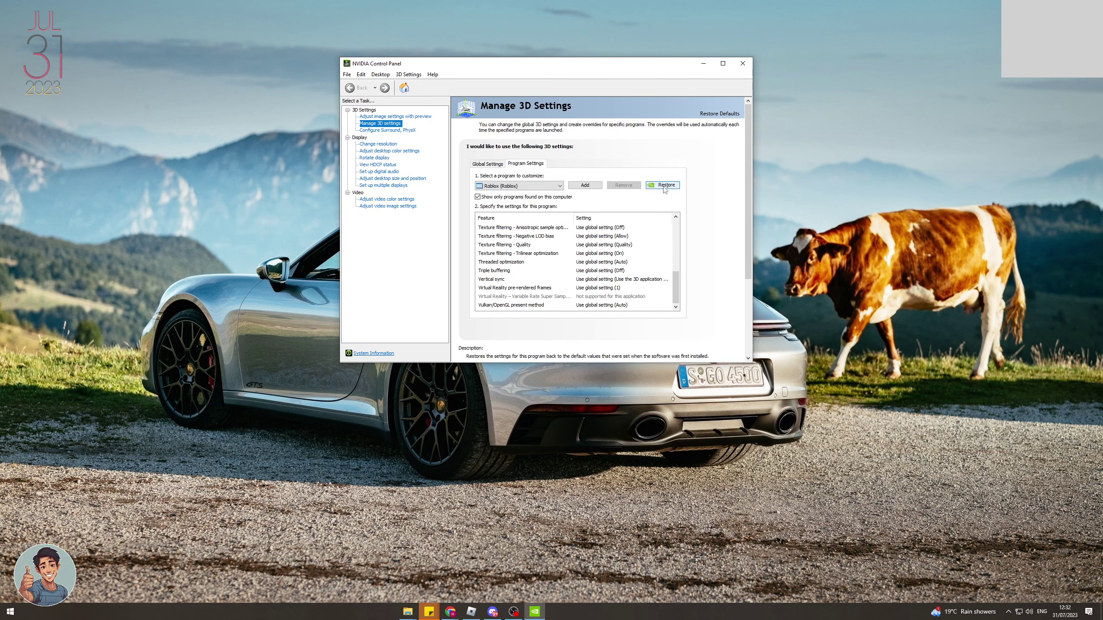
click(742, 64)
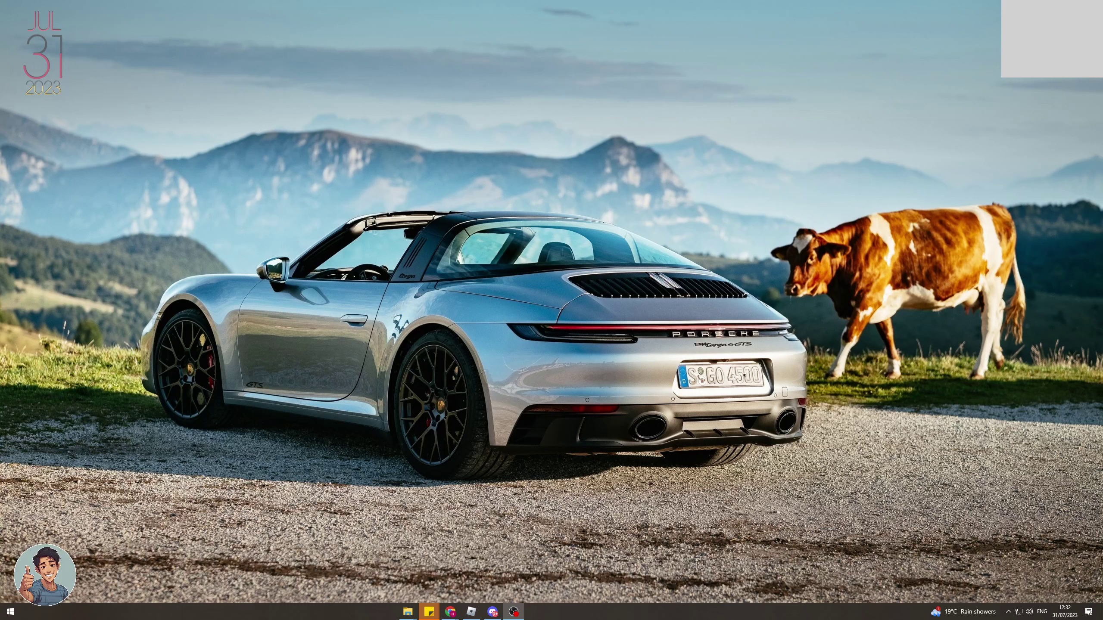